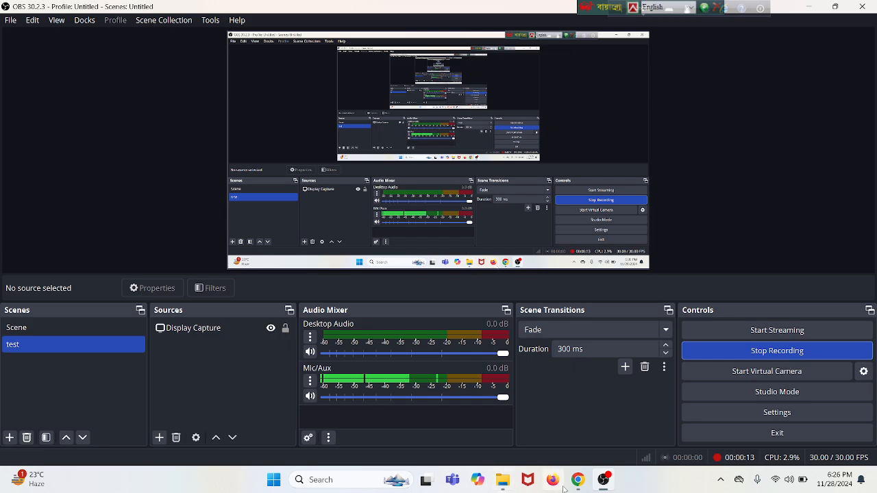
Minimize the recording software and open the SB-MemberListReport_28112024_062500PM workbook from the Downloads folder in Excel
{"action": "mouse_move", "coordinate": [577, 483]}
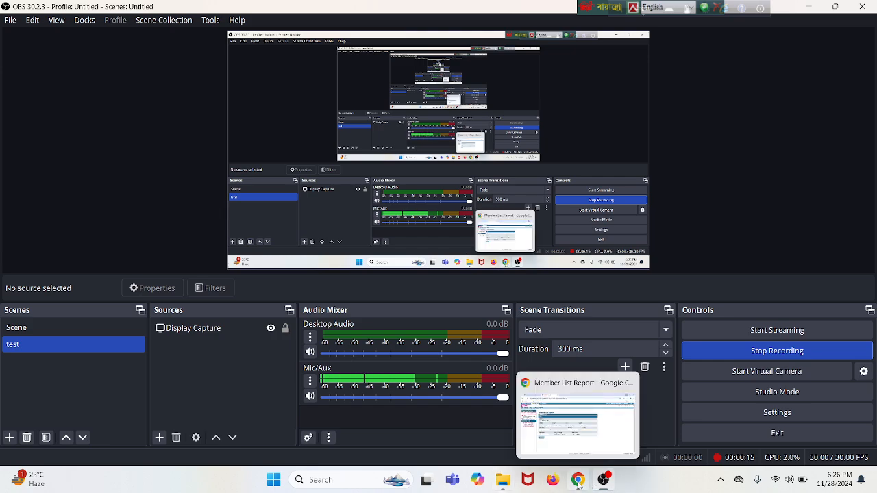
{"action": "mouse_move", "coordinate": [512, 477]}
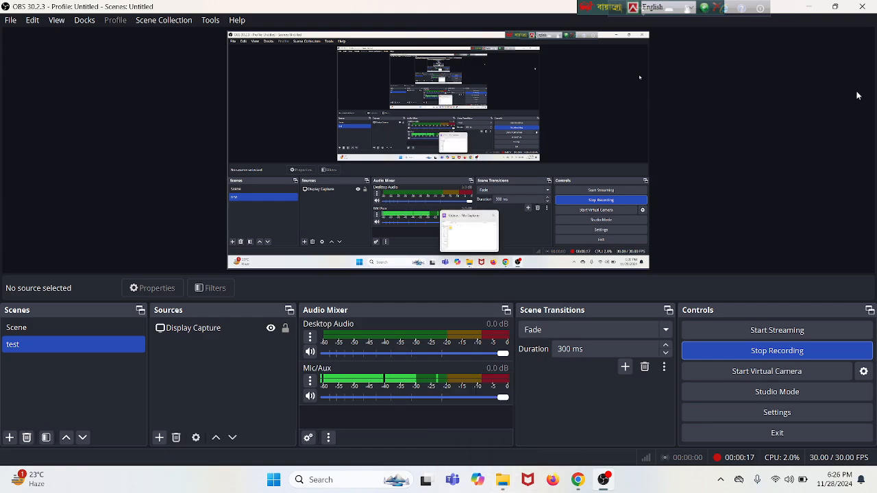
{"action": "left_click", "coordinate": [810, 7]}
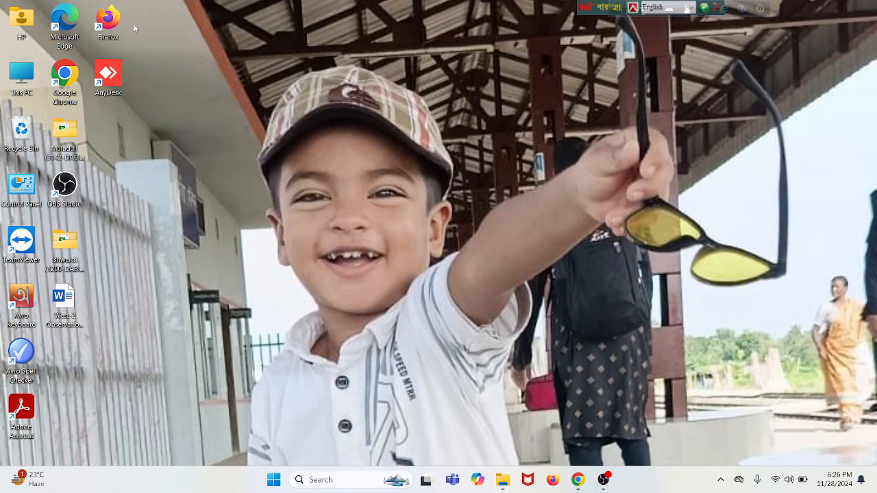
{"action": "double_click", "coordinate": [22, 81]}
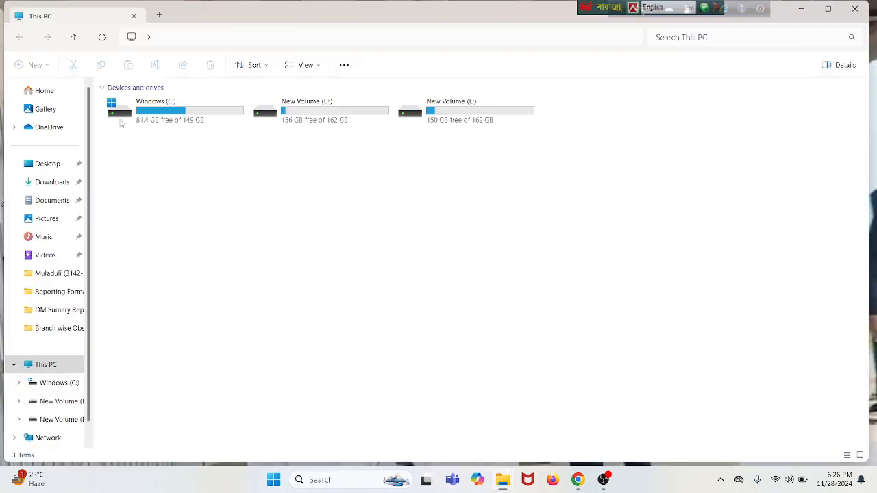
{"action": "left_click", "coordinate": [62, 189]}
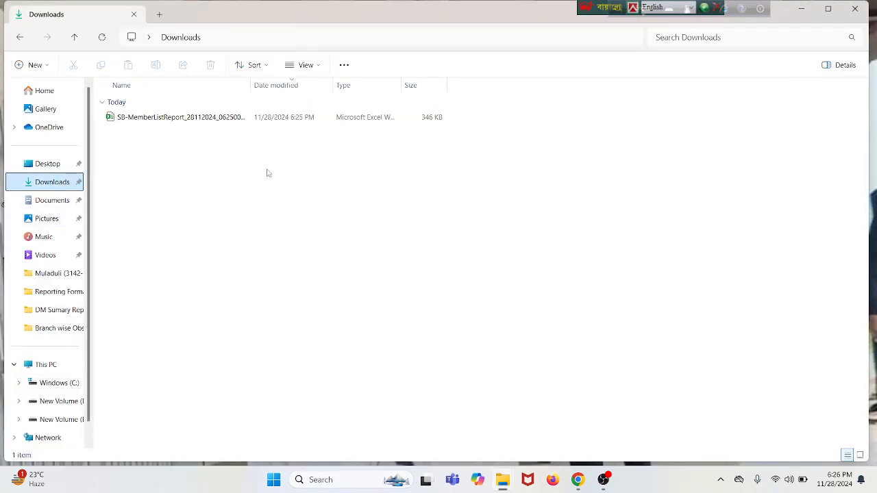
{"action": "left_click", "coordinate": [170, 121]}
{"action": "left_click", "coordinate": [170, 120]}
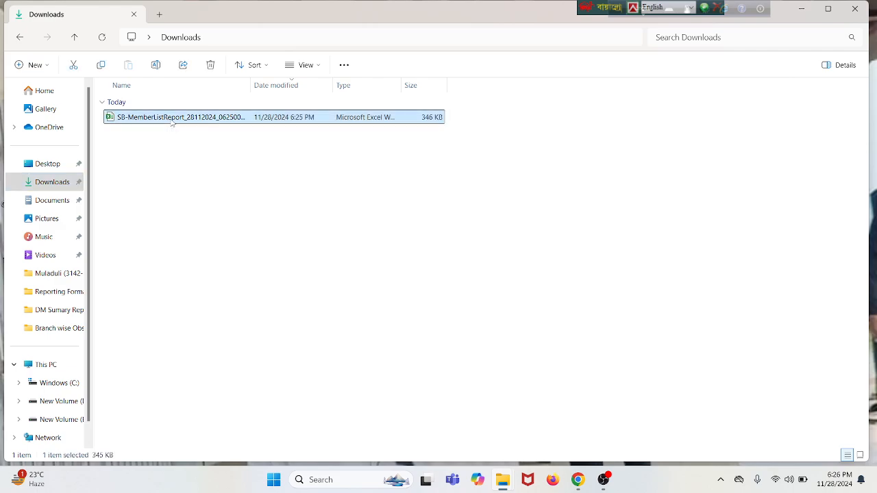
{"action": "left_click", "coordinate": [174, 145]}
{"action": "double_click", "coordinate": [173, 120]}
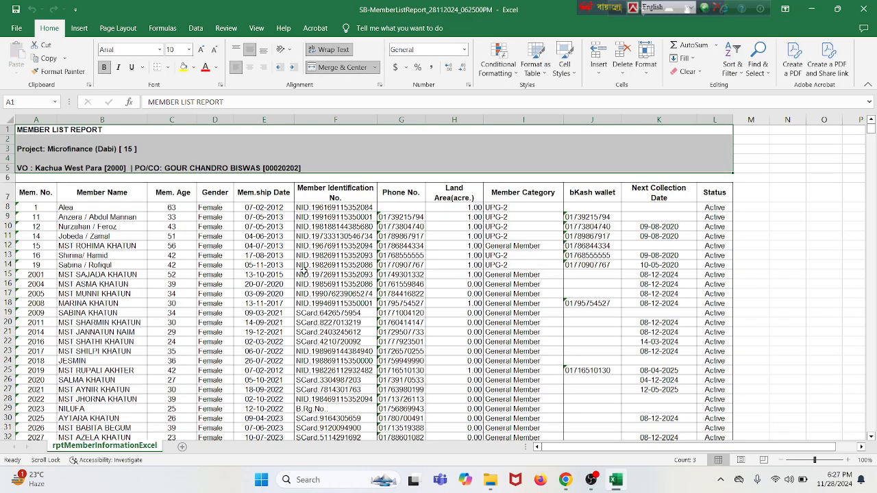
Examine the member list report's layout, including the title rows, the header row 7 and the member number column
{"action": "left_click", "coordinate": [304, 274]}
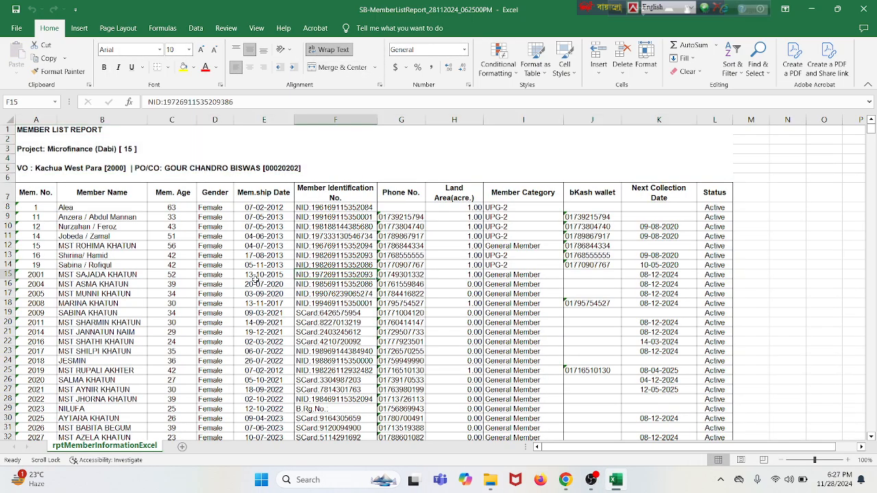
{"action": "left_click", "coordinate": [41, 123]}
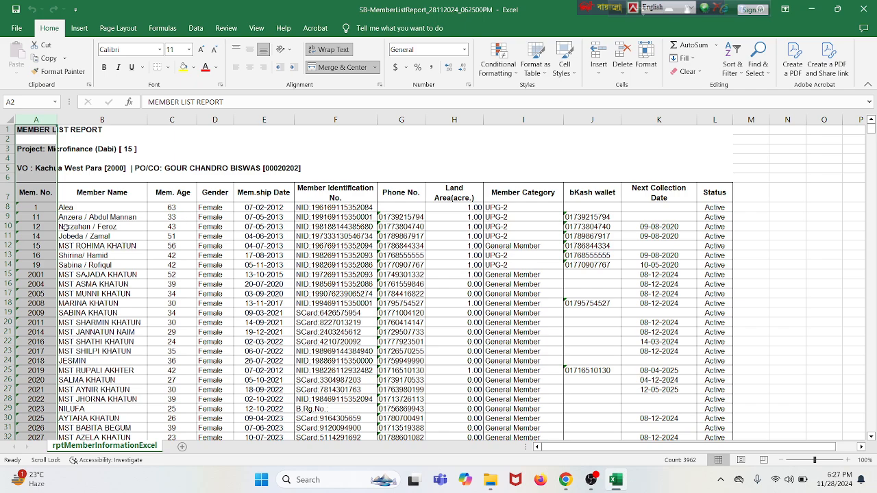
{"action": "left_click", "coordinate": [8, 194]}
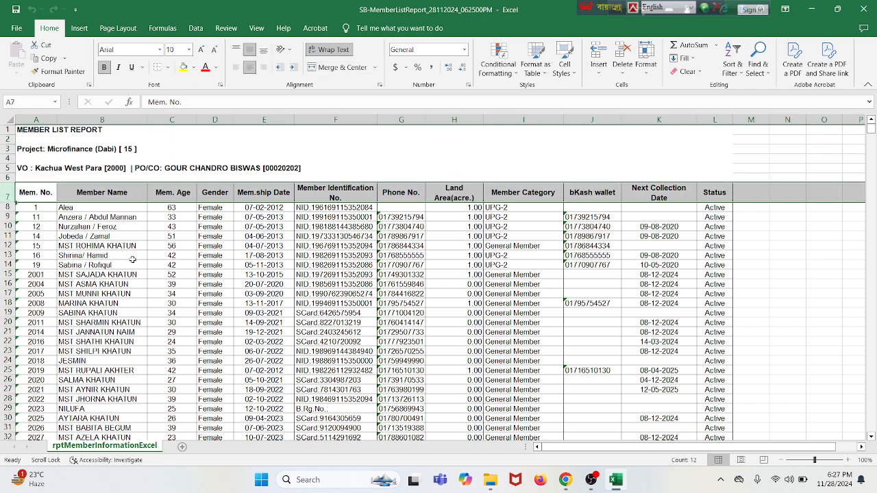
{"action": "scroll", "coordinate": [113, 266], "scroll_direction": "down", "scroll_amount": 2}
{"action": "scroll", "coordinate": [112, 267], "scroll_direction": "up", "scroll_amount": 2}
{"action": "scroll", "coordinate": [83, 232], "scroll_direction": "down", "scroll_amount": 6}
{"action": "scroll", "coordinate": [82, 236], "scroll_direction": "up", "scroll_amount": 6}
{"action": "left_click", "coordinate": [115, 218]}
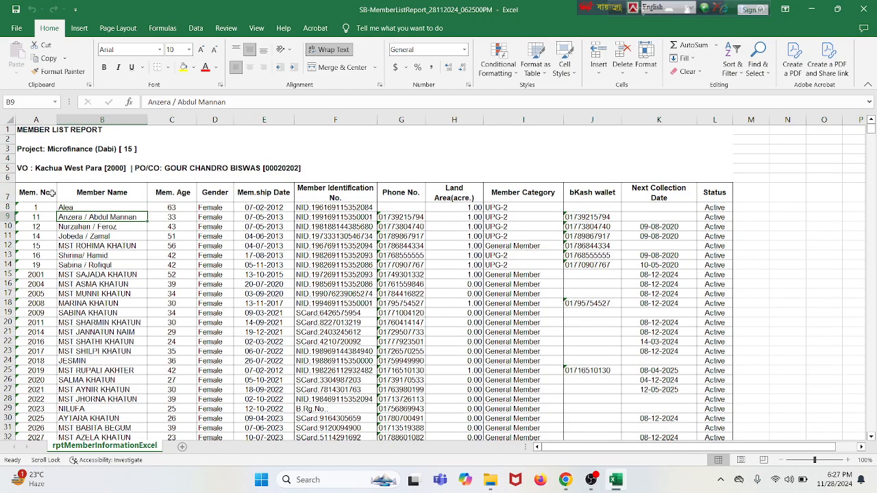
{"action": "left_click", "coordinate": [34, 208]}
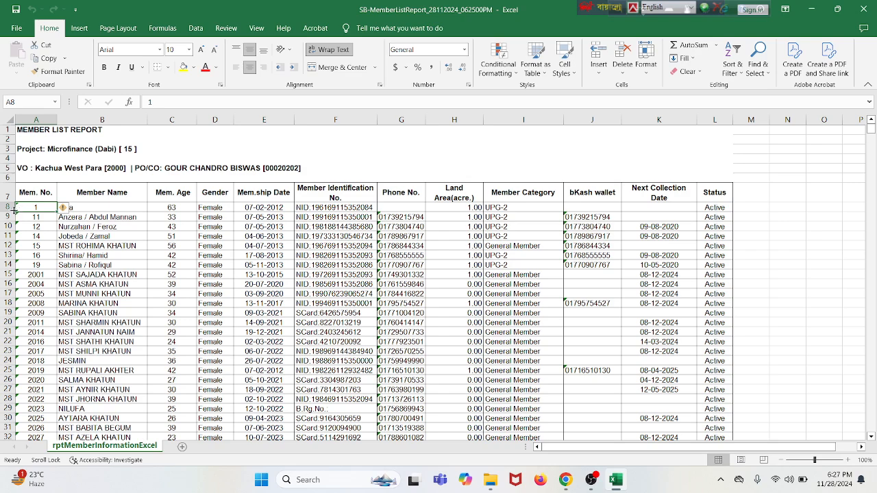
{"action": "left_click", "coordinate": [7, 208]}
{"action": "left_click", "coordinate": [29, 207]}
{"action": "left_click", "coordinate": [45, 226]}
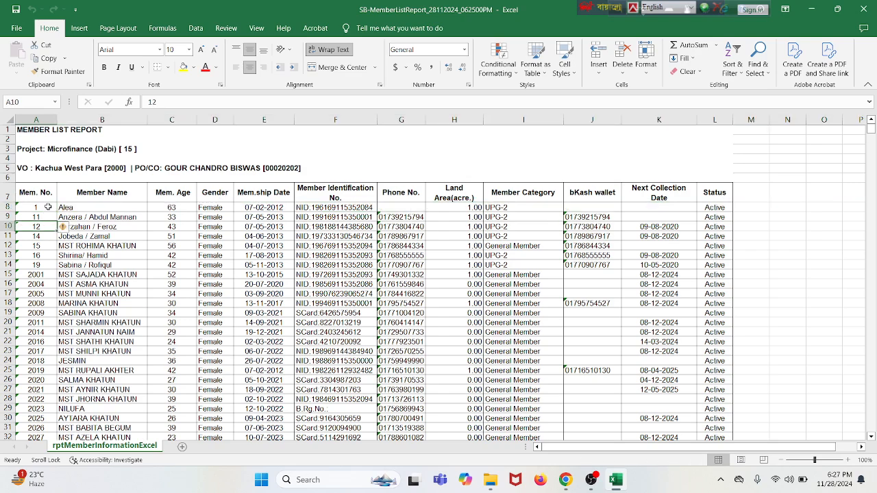
{"action": "left_click", "coordinate": [48, 207]}
{"action": "left_click", "coordinate": [45, 224]}
Unmerge all cells and turn off text wrapping across the whole worksheet
{"action": "left_click", "coordinate": [8, 121]}
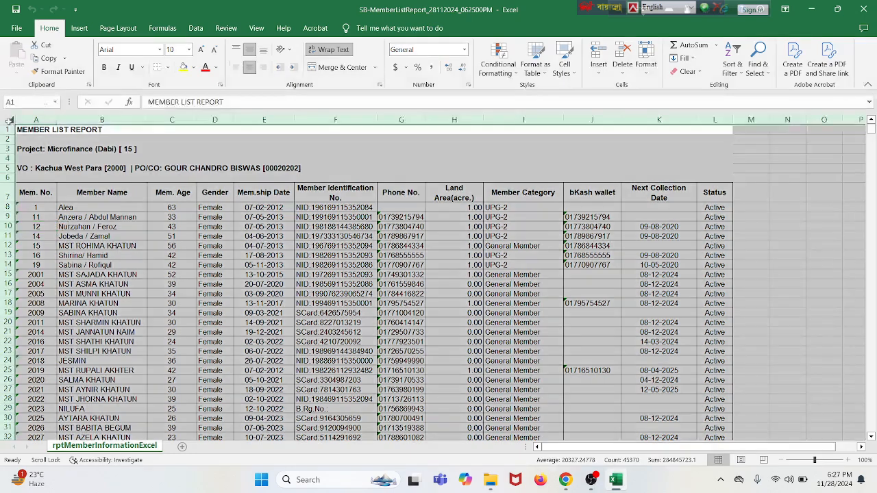
{"action": "left_click", "coordinate": [335, 68]}
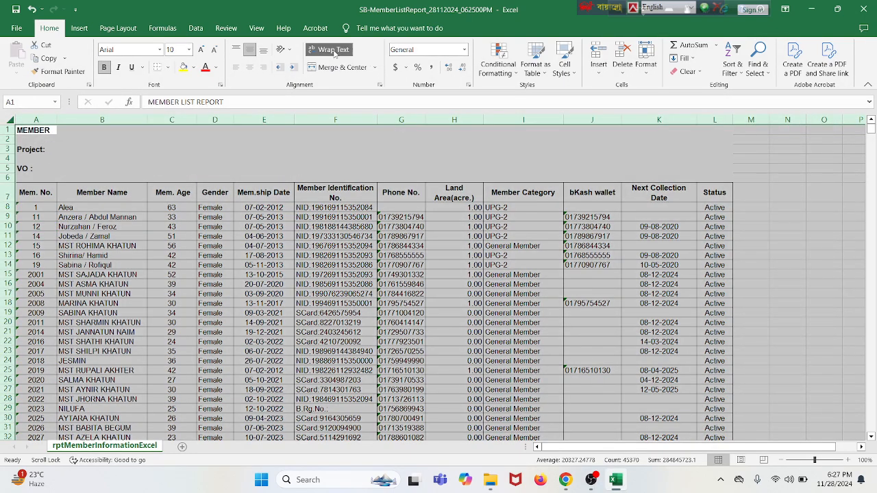
{"action": "left_click", "coordinate": [332, 50]}
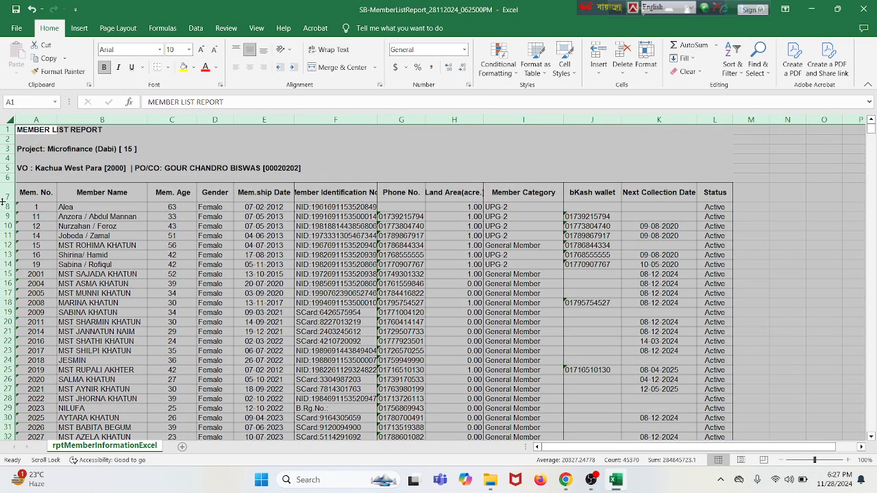
Insert a blank column before the Mem. No. column
{"action": "left_click", "coordinate": [36, 120]}
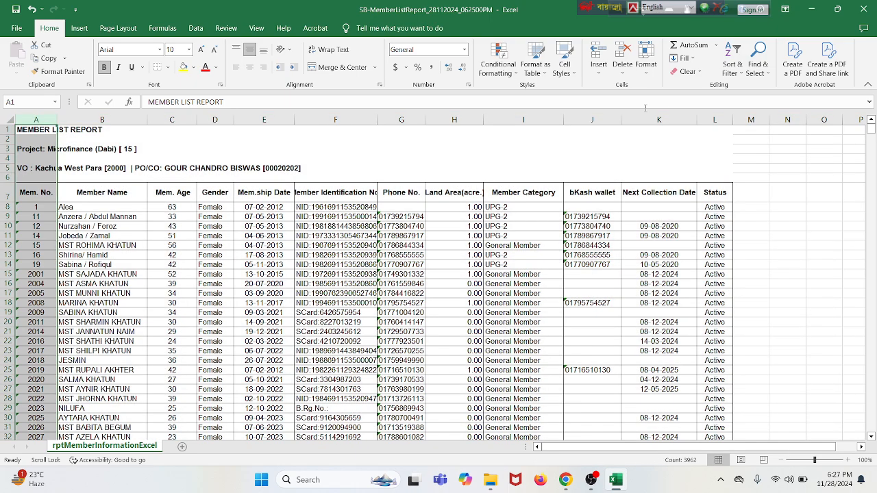
{"action": "left_click", "coordinate": [593, 55]}
{"action": "left_click", "coordinate": [274, 234]}
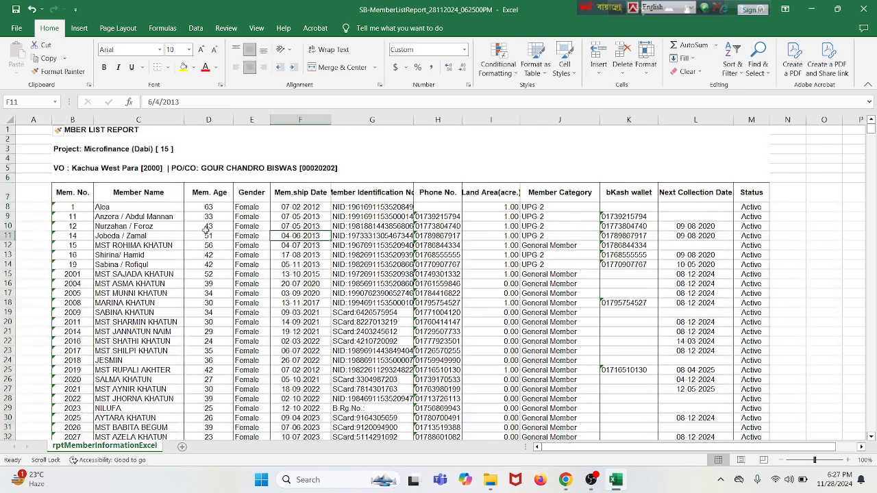
Enter the formula =B5 in cell A5 to reference the VO heading beside it
{"action": "left_click", "coordinate": [34, 168]}
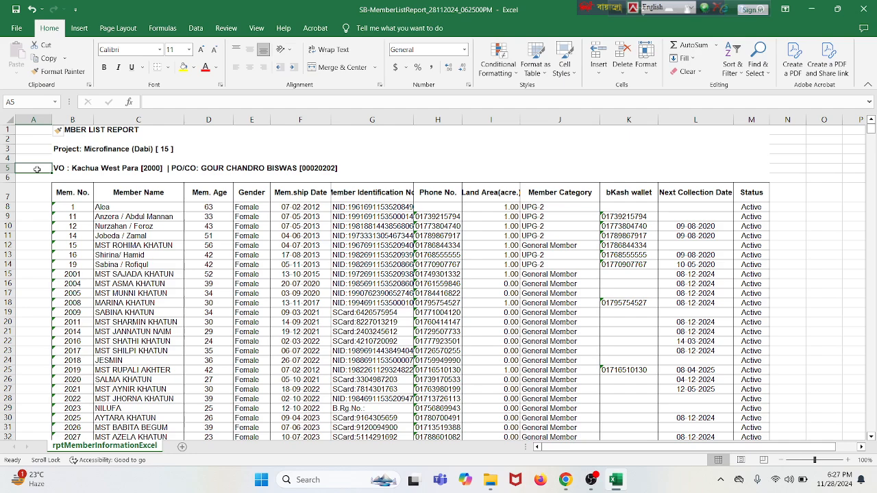
{"action": "type", "text": "="}
{"action": "left_click", "coordinate": [59, 168]}
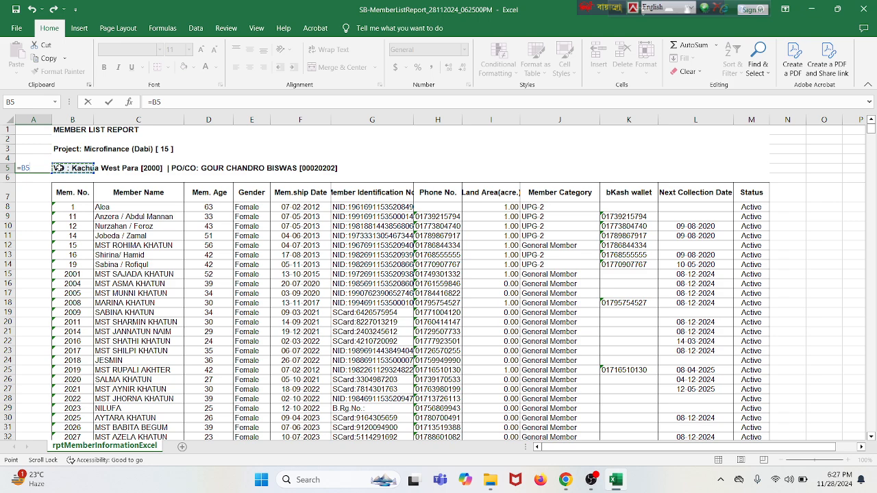
{"action": "key", "text": "Return"}
Fill the formula from A5 down column A to the last member record in row 4073
{"action": "left_click", "coordinate": [31, 168]}
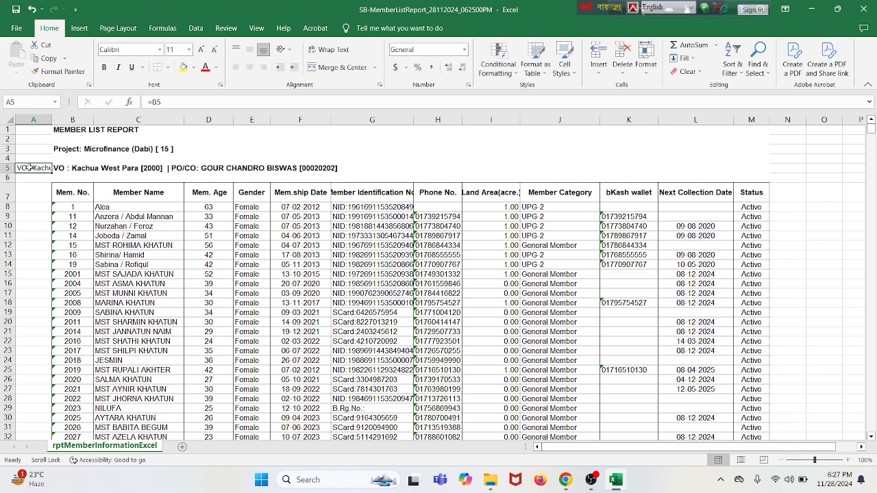
{"action": "left_click_drag", "start_coordinate": [52, 173], "coordinate": [50, 408]}
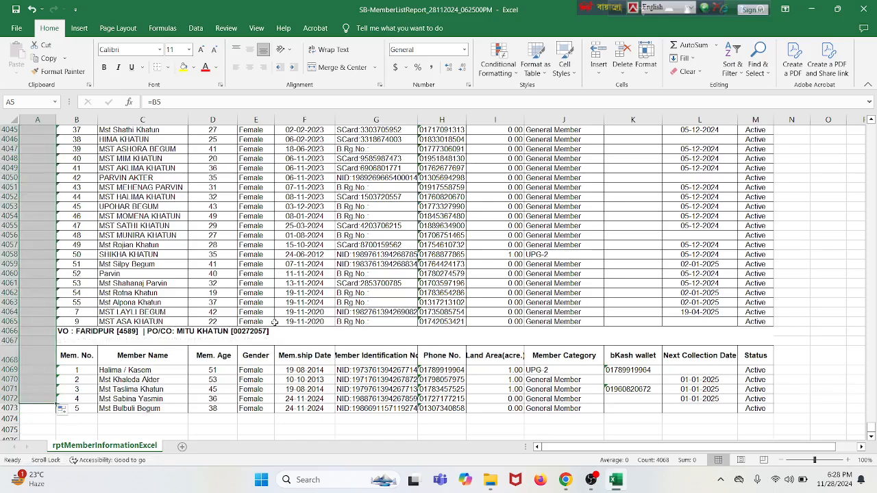
{"action": "left_click", "coordinate": [40, 400]}
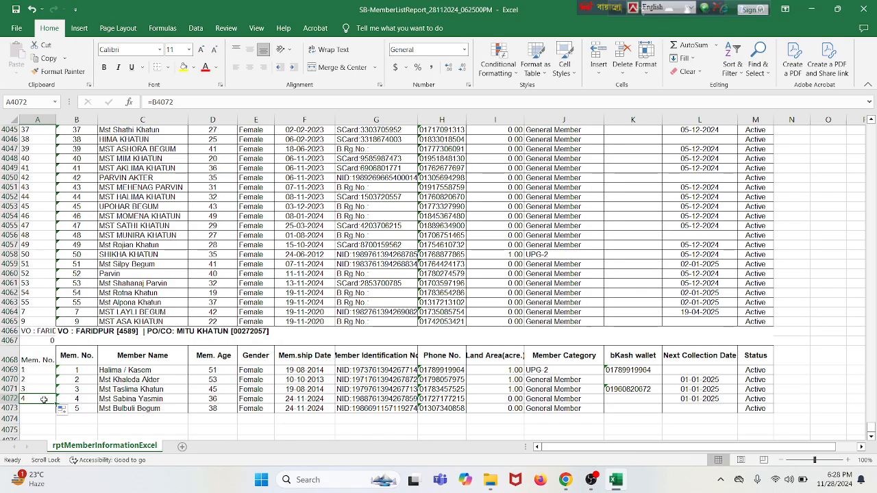
{"action": "left_click_drag", "start_coordinate": [56, 403], "coordinate": [56, 409]}
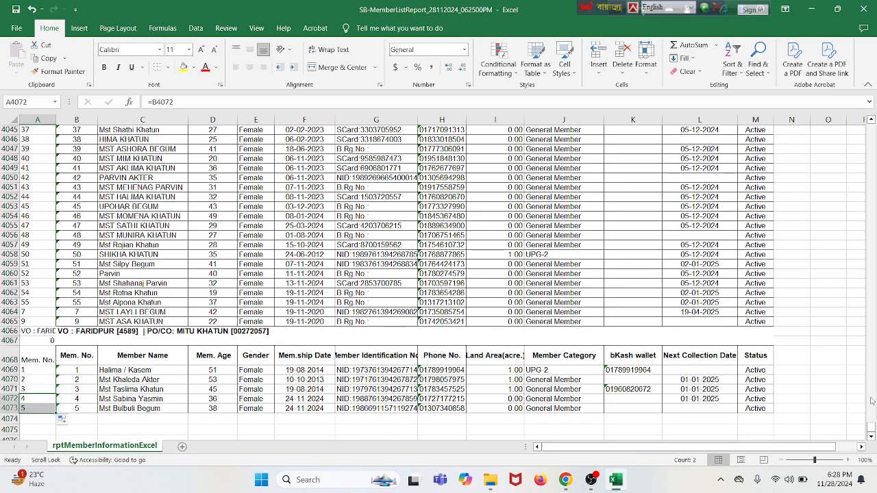
Add filters to the empty row 4 above the first VO heading
{"action": "left_click_drag", "start_coordinate": [870, 426], "coordinate": [870, 127]}
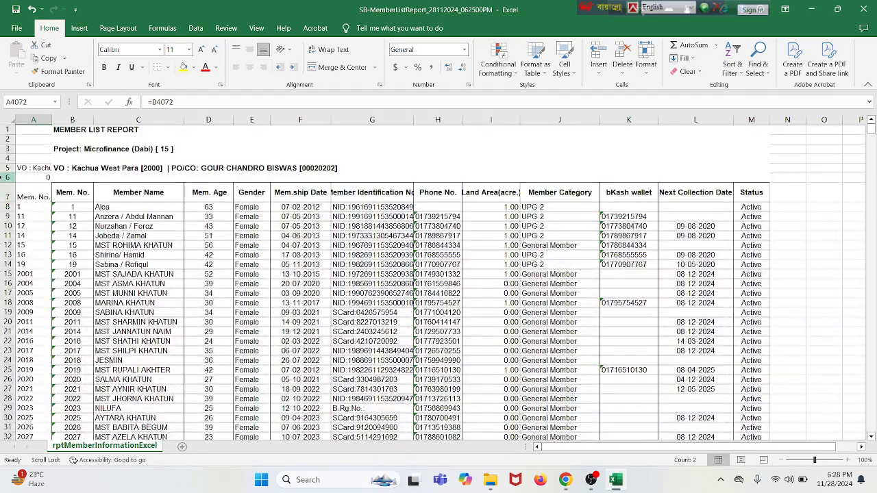
{"action": "left_click", "coordinate": [6, 168]}
{"action": "left_click", "coordinate": [7, 158]}
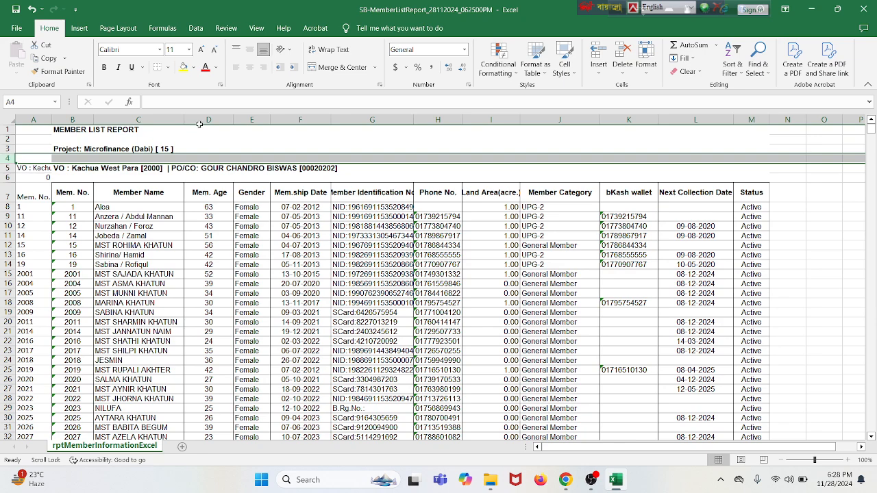
{"action": "left_click", "coordinate": [732, 57]}
{"action": "left_click", "coordinate": [743, 131]}
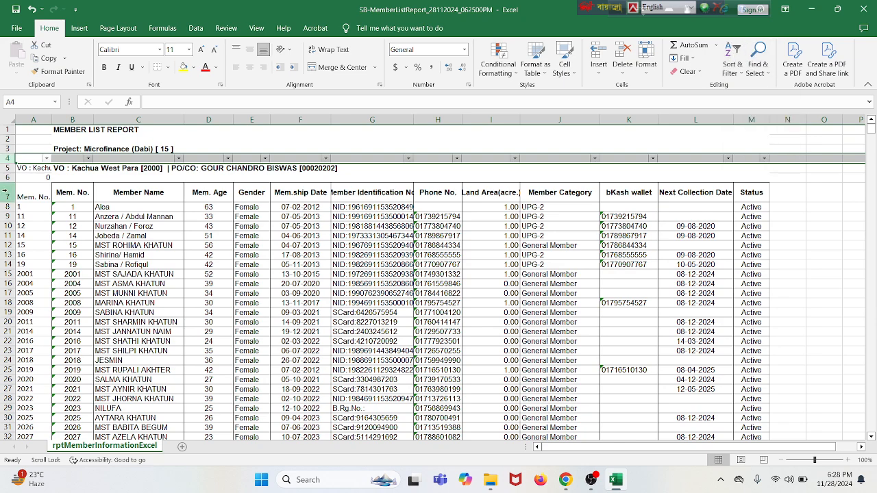
Filter column A to exclude every entry matching VO while keeping all other entries in the filter
{"action": "left_click", "coordinate": [47, 158]}
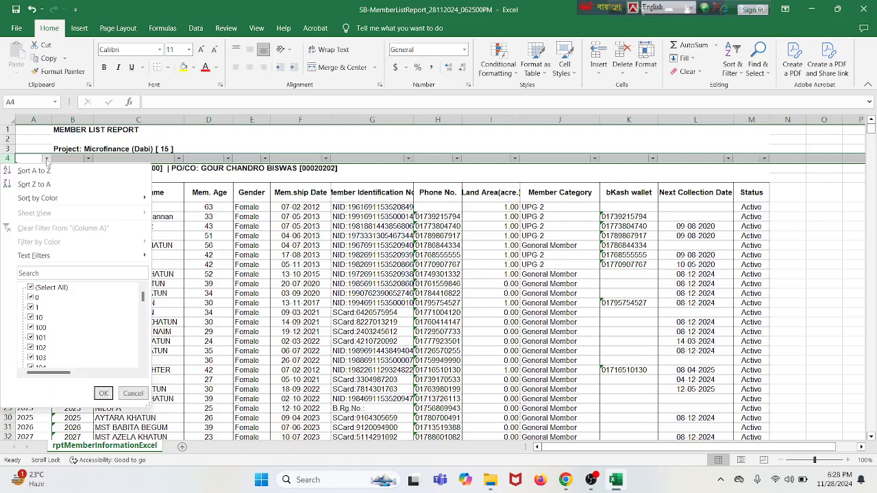
{"action": "left_click", "coordinate": [64, 272]}
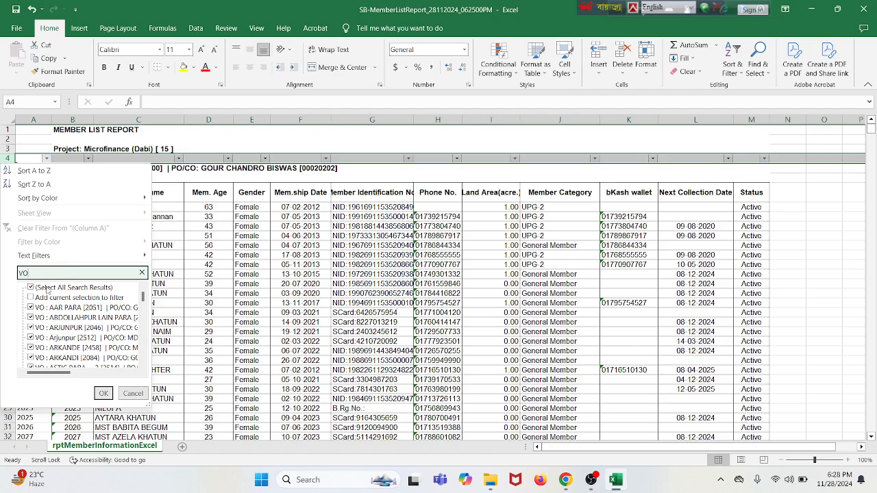
{"action": "left_click", "coordinate": [48, 288]}
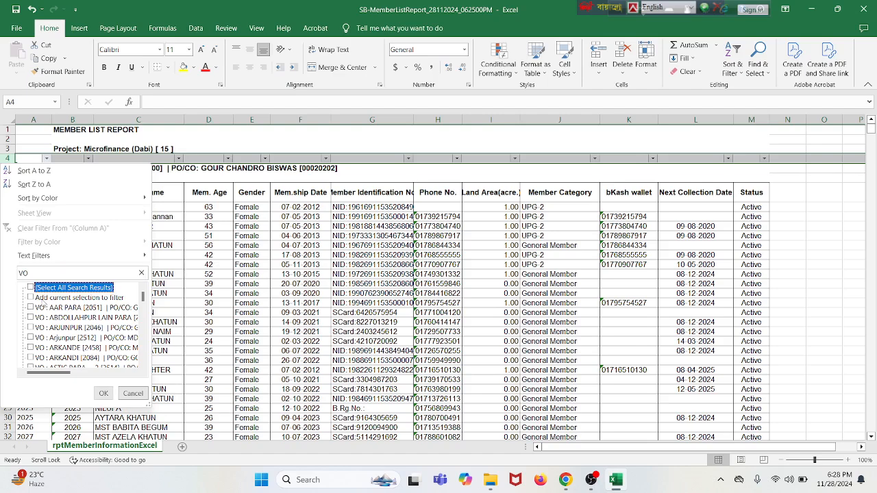
{"action": "left_click", "coordinate": [45, 298]}
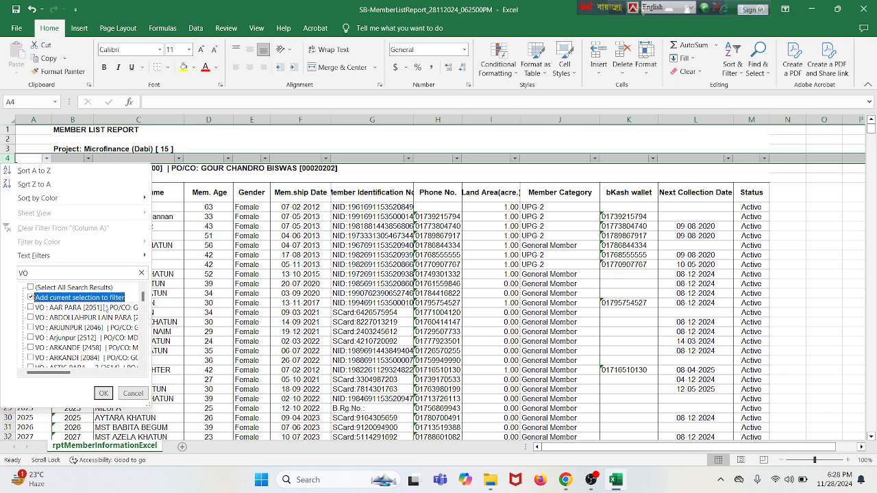
{"action": "left_click", "coordinate": [103, 393]}
{"action": "left_click", "coordinate": [155, 273]}
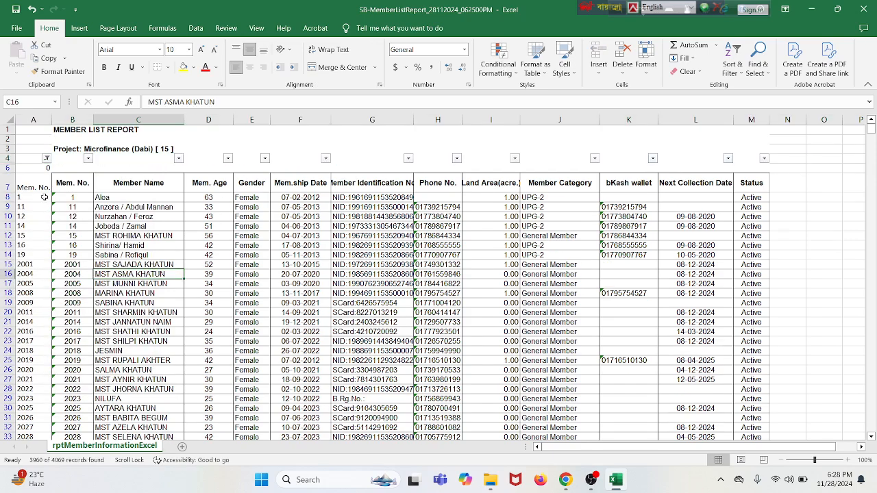
Clear the contents of the filtered column A, then remove the filter from that column
{"action": "left_click", "coordinate": [35, 120]}
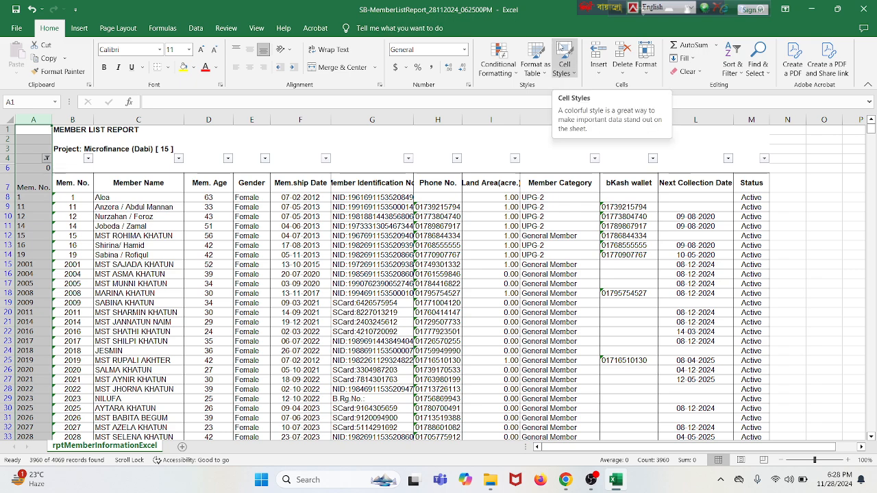
{"action": "left_click", "coordinate": [46, 158]}
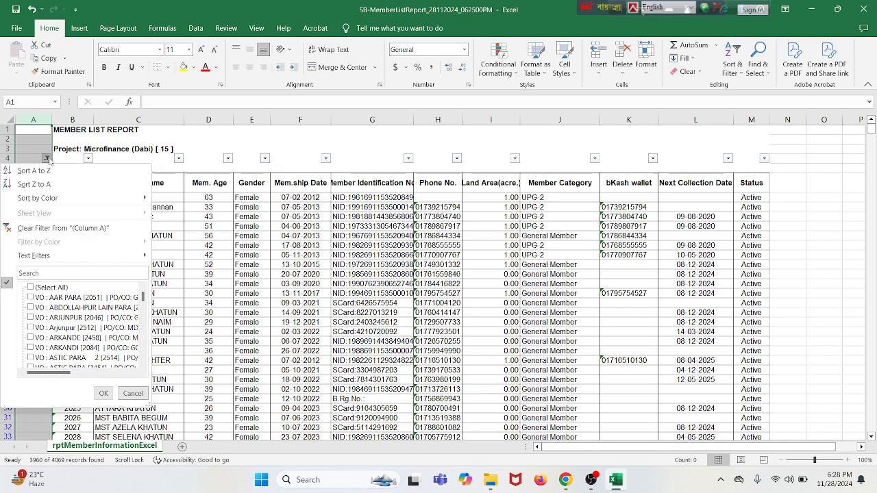
{"action": "left_click", "coordinate": [63, 230]}
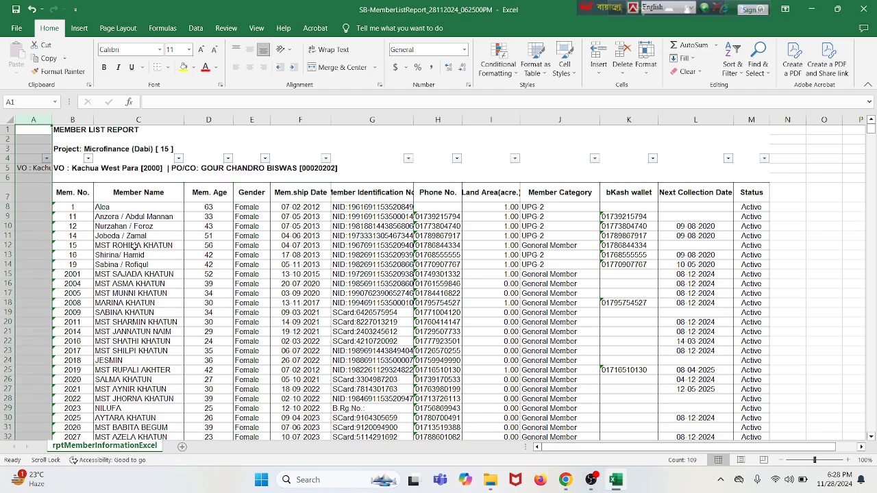
{"action": "left_click", "coordinate": [765, 63]}
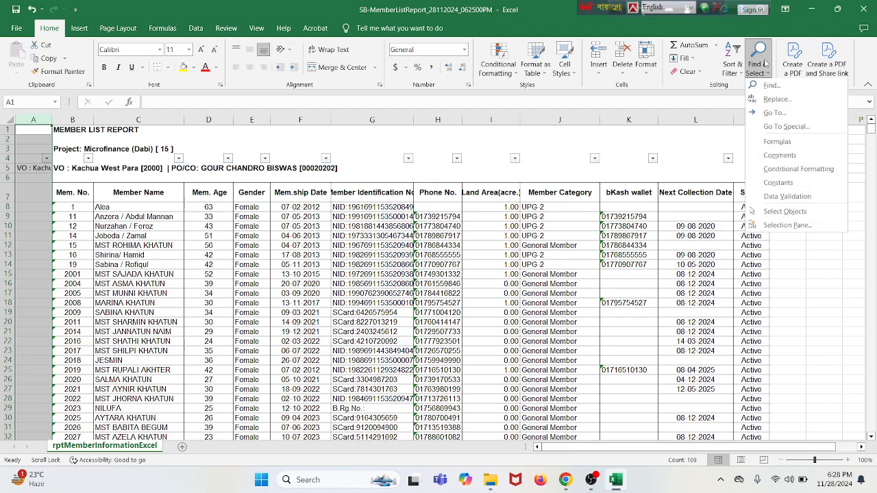
{"action": "left_click", "coordinate": [781, 127]}
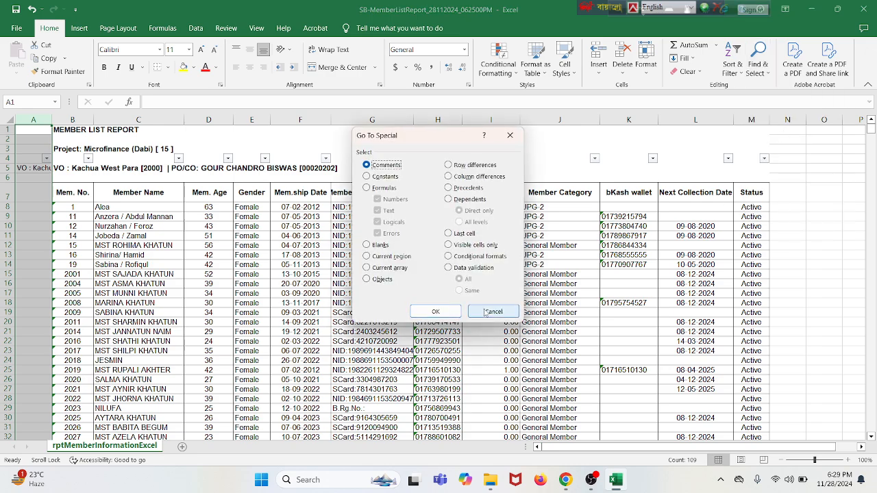
{"action": "left_click", "coordinate": [493, 311]}
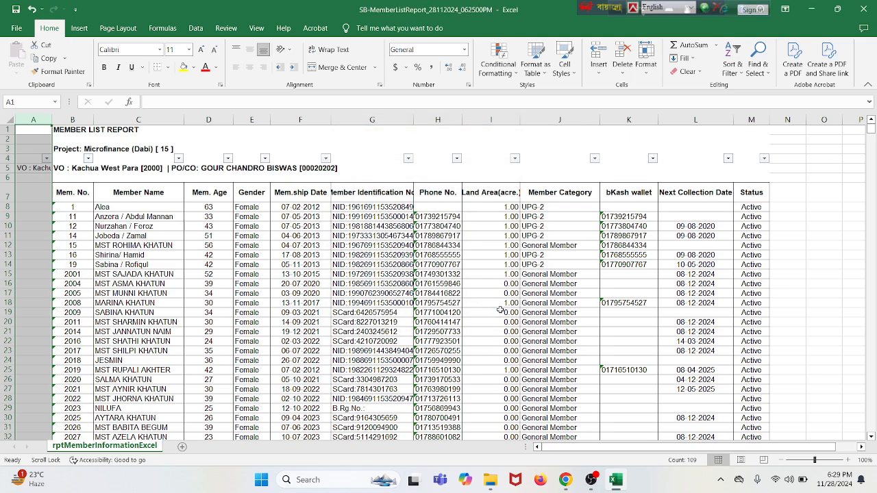
Select only the blank cells in column A using Go To Special with the Blanks option
{"action": "key", "text": "ctrl+g"}
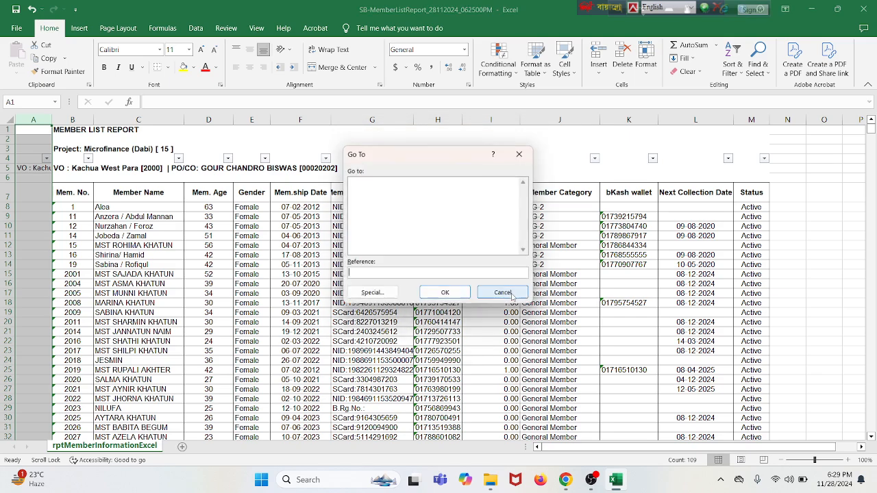
{"action": "left_click", "coordinate": [375, 295]}
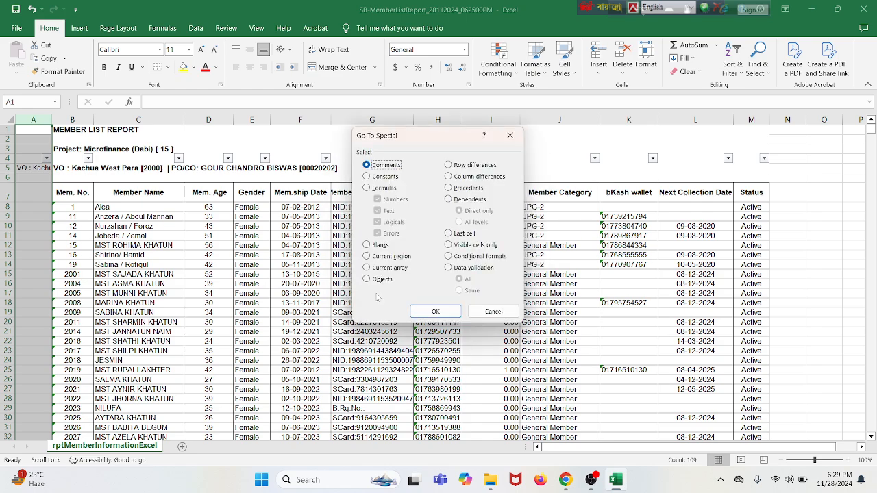
{"action": "left_click", "coordinate": [381, 247]}
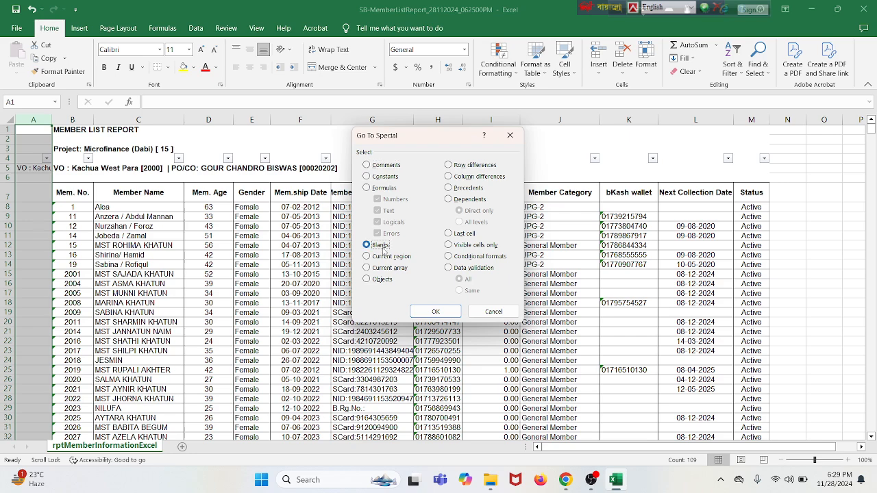
{"action": "left_click", "coordinate": [435, 312]}
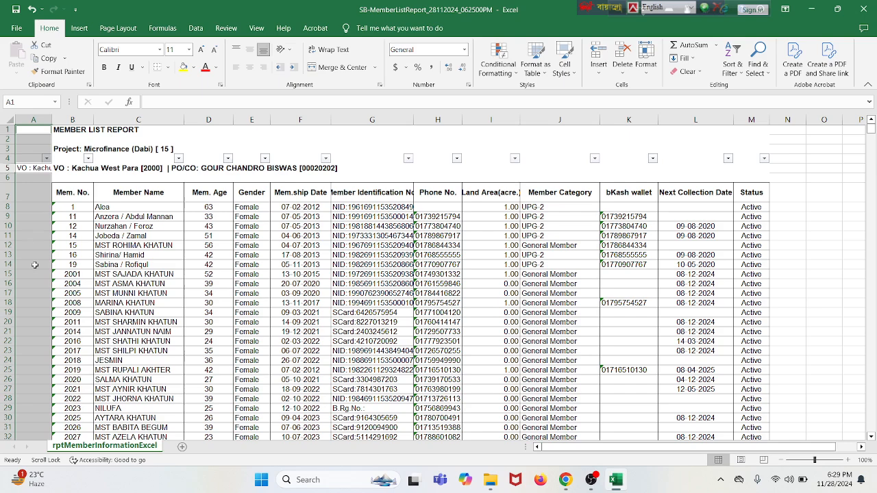
Fill all selected blank cells with the relative formula =A5 entered from A6, then widen column A to show more of the VO text
{"action": "left_click", "coordinate": [40, 177], "text": "ctrl"}
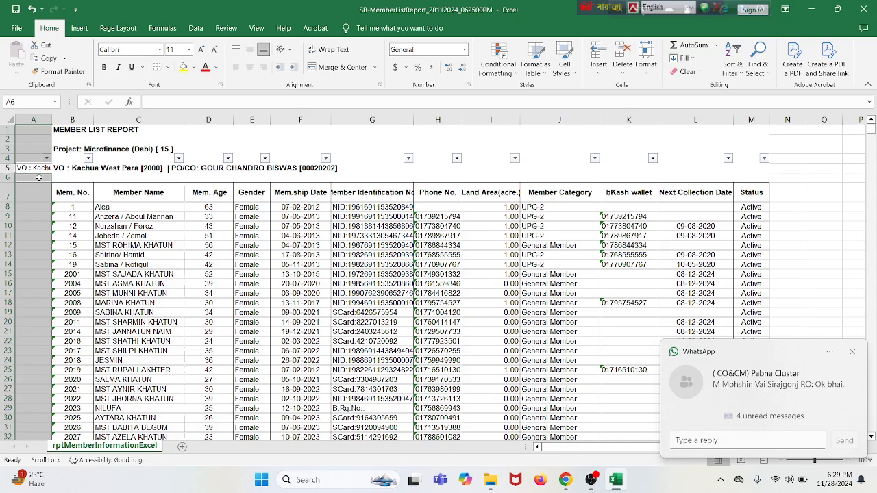
{"action": "type", "text": "="}
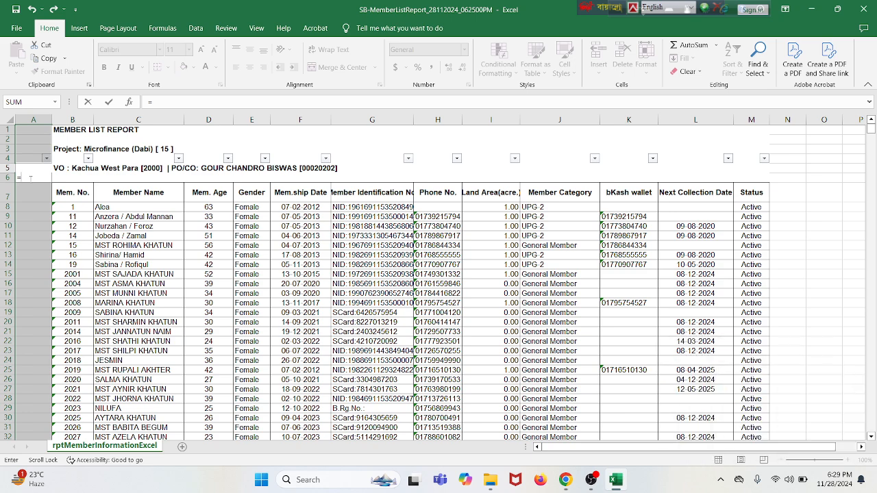
{"action": "type", "text": "A5"}
{"action": "key", "text": "ctrl+Return"}
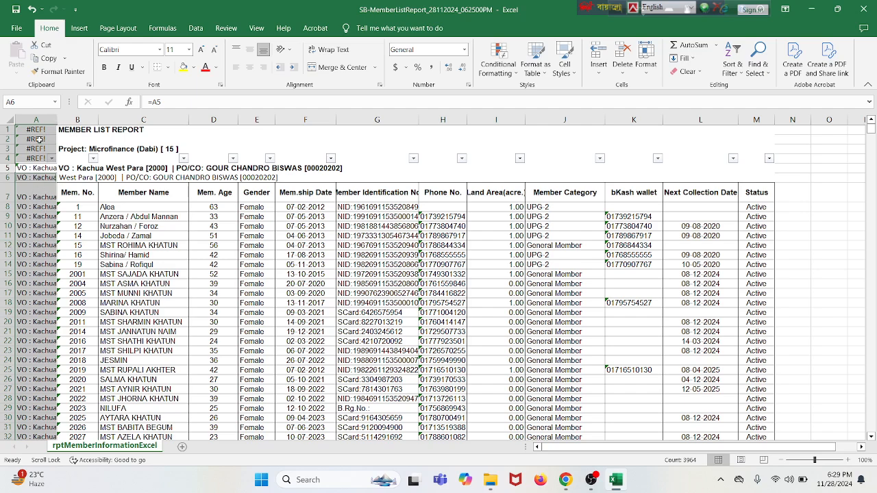
{"action": "left_click_drag", "start_coordinate": [53, 121], "coordinate": [124, 122]}
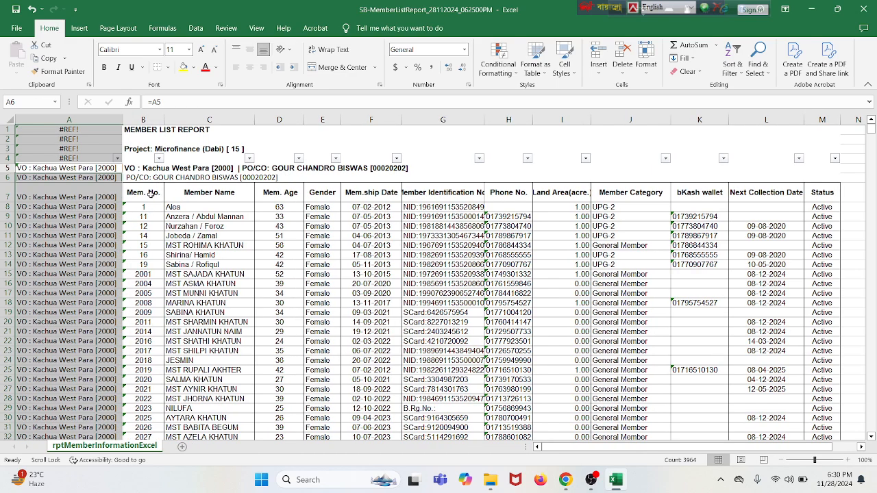
Compare the filled entries in column A with the VO headings in rows 5, 75 and 107, and inspect the formulas in its top cells
{"action": "scroll", "coordinate": [171, 267], "scroll_direction": "down", "scroll_amount": 5}
{"action": "scroll", "coordinate": [172, 274], "scroll_direction": "down", "scroll_amount": 5}
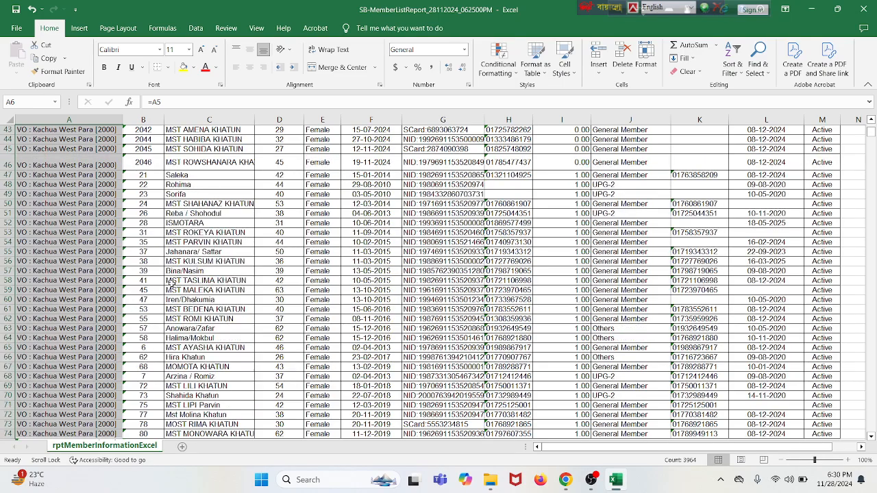
{"action": "scroll", "coordinate": [173, 267], "scroll_direction": "up", "scroll_amount": 10}
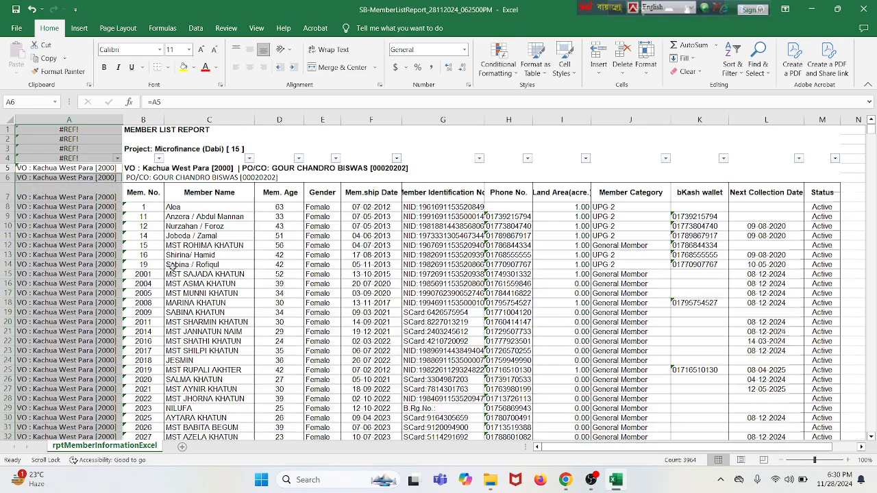
{"action": "left_click", "coordinate": [96, 216]}
{"action": "scroll", "coordinate": [103, 233], "scroll_direction": "down", "scroll_amount": 20}
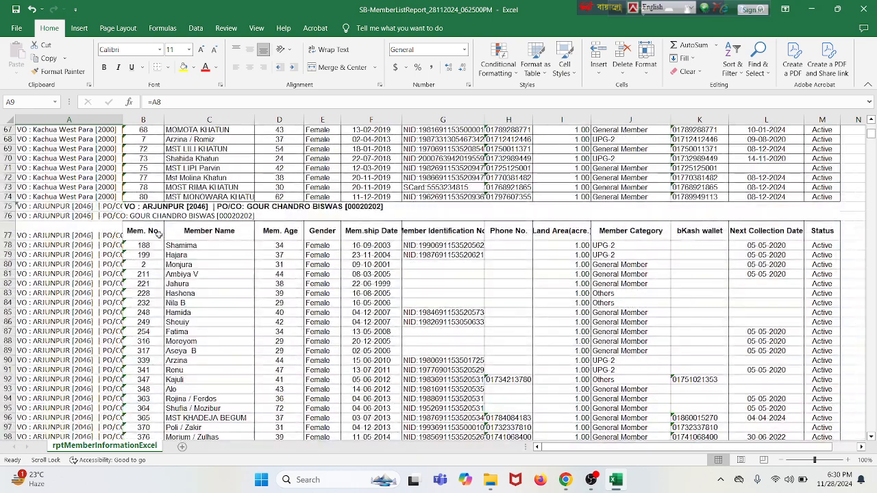
{"action": "left_click", "coordinate": [161, 205]}
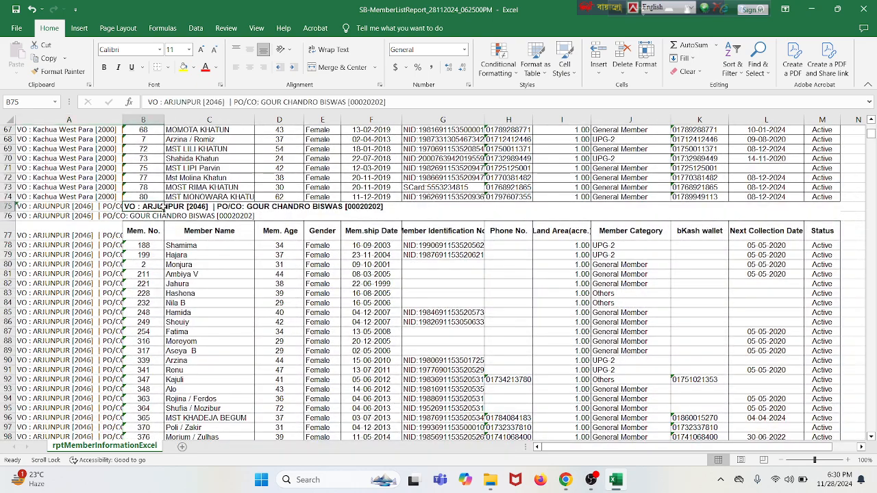
{"action": "left_click", "coordinate": [195, 206]}
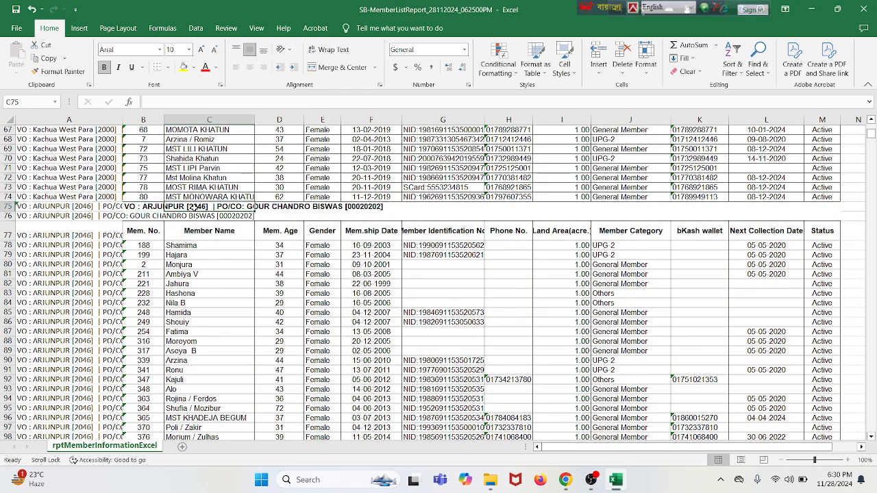
{"action": "left_click", "coordinate": [79, 276]}
{"action": "scroll", "coordinate": [137, 274], "scroll_direction": "down", "scroll_amount": 9}
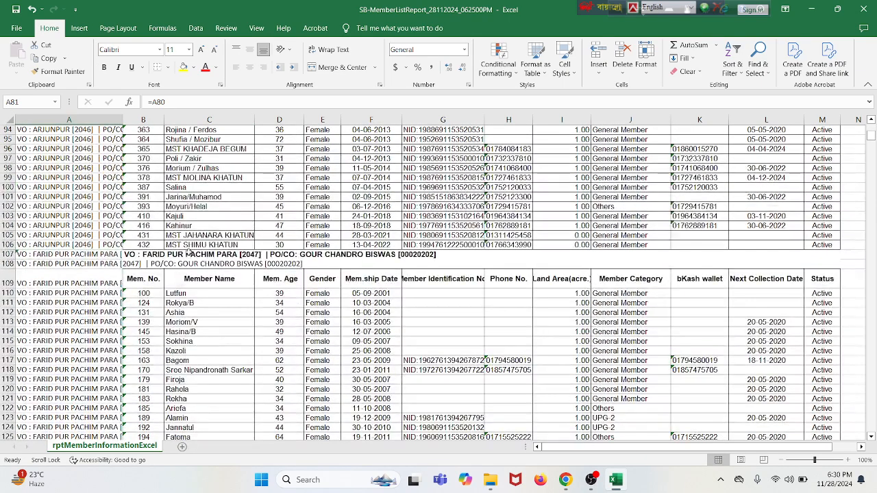
{"action": "left_click", "coordinate": [190, 254]}
{"action": "left_click", "coordinate": [99, 321]}
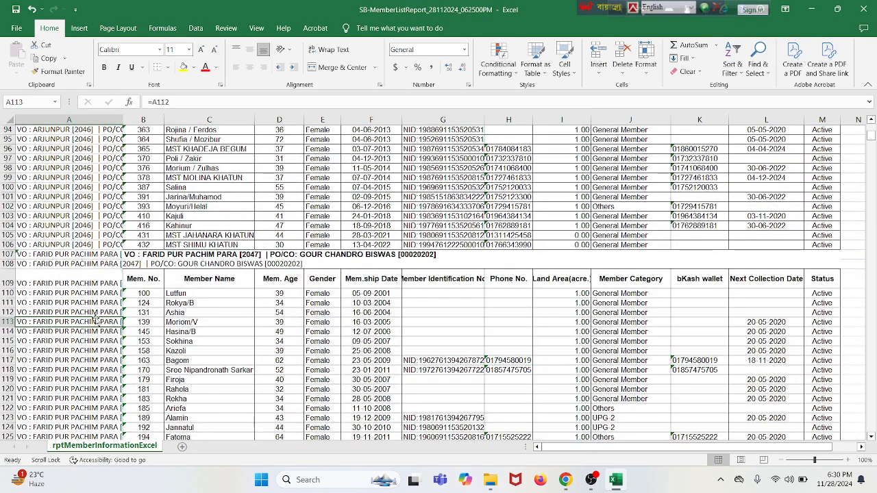
{"action": "scroll", "coordinate": [148, 333], "scroll_direction": "up", "scroll_amount": 20}
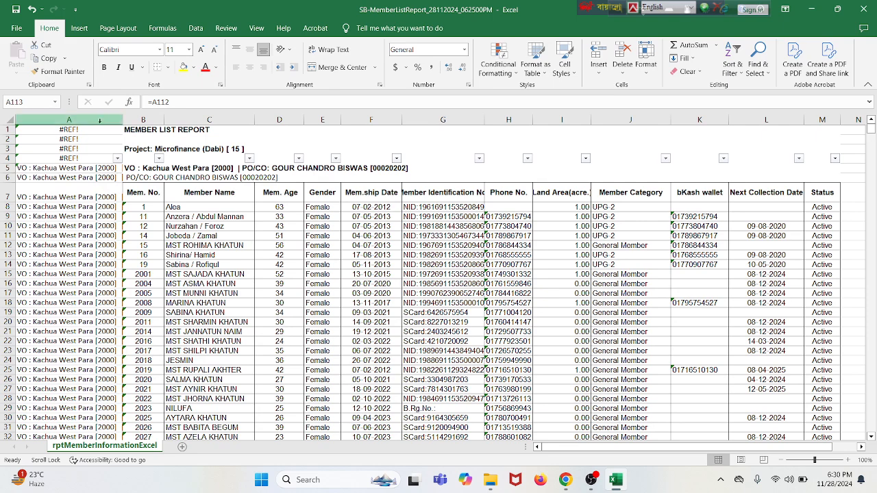
{"action": "left_click", "coordinate": [87, 139]}
{"action": "left_click", "coordinate": [88, 159]}
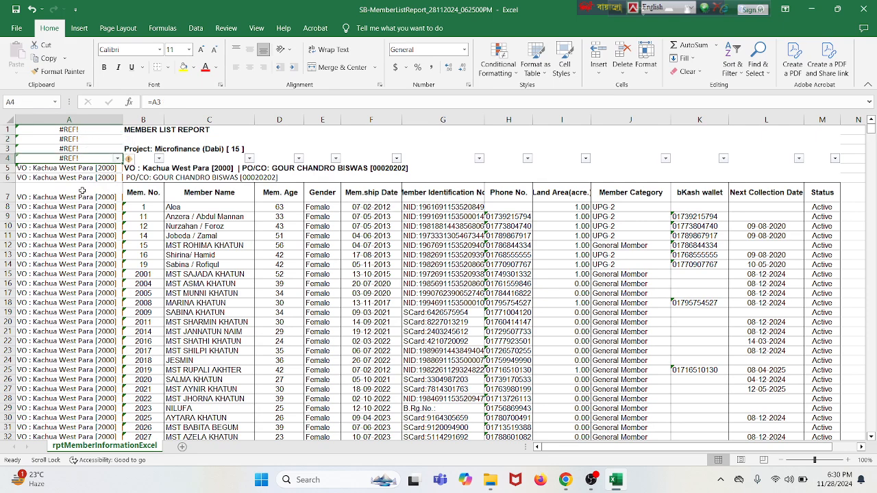
{"action": "left_click", "coordinate": [89, 179]}
{"action": "left_click", "coordinate": [89, 196]}
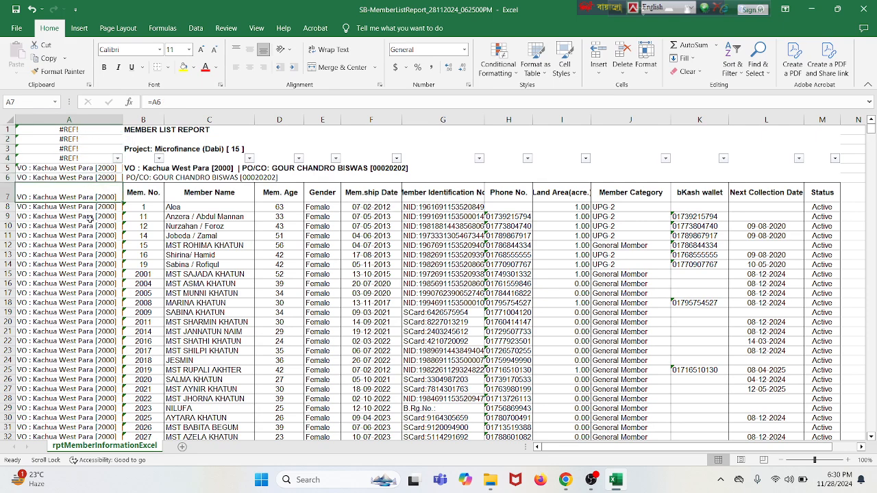
Convert all formulas in column A to static values by pasting the copied column over itself as values, and end the copy mode
{"action": "left_click", "coordinate": [78, 120]}
{"action": "left_click", "coordinate": [65, 186]}
{"action": "left_click", "coordinate": [78, 119]}
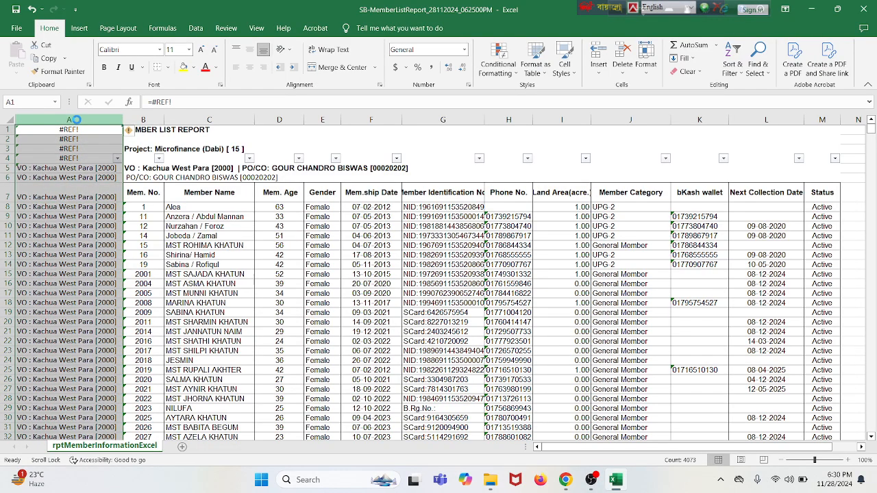
{"action": "key", "text": "ctrl+c"}
{"action": "right_click", "coordinate": [77, 121]}
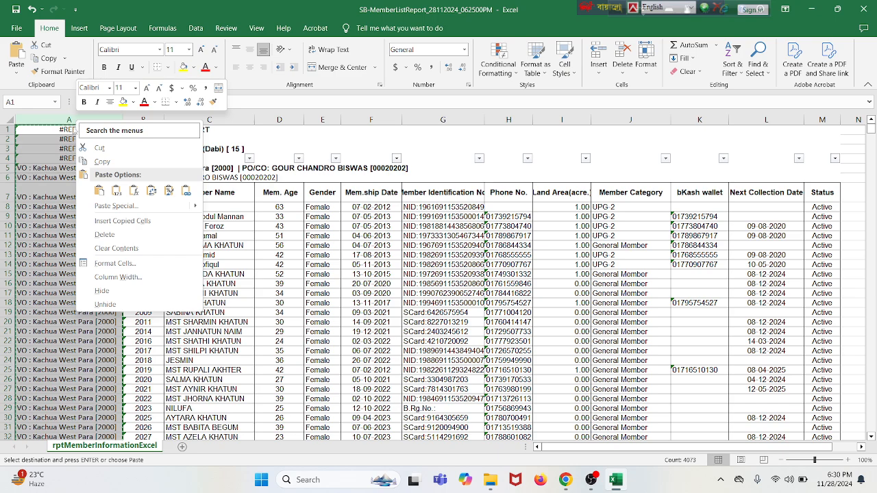
{"action": "left_click", "coordinate": [117, 193]}
{"action": "left_click", "coordinate": [68, 168]}
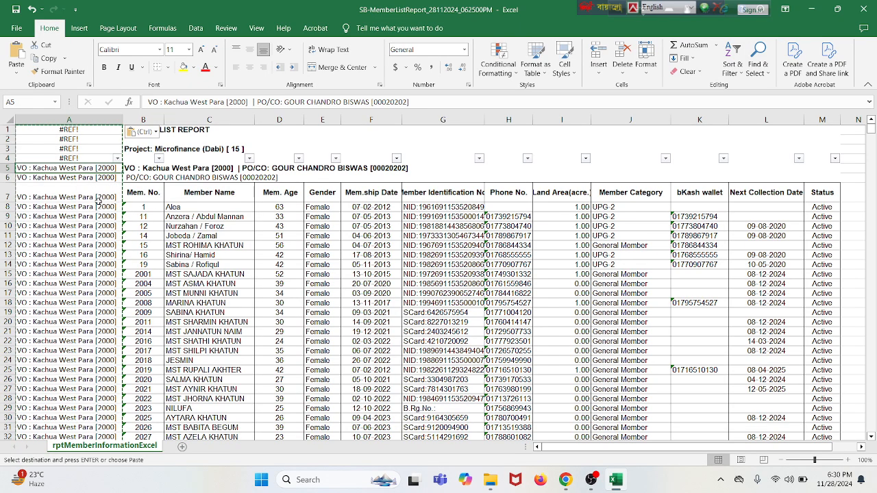
{"action": "left_click", "coordinate": [170, 245]}
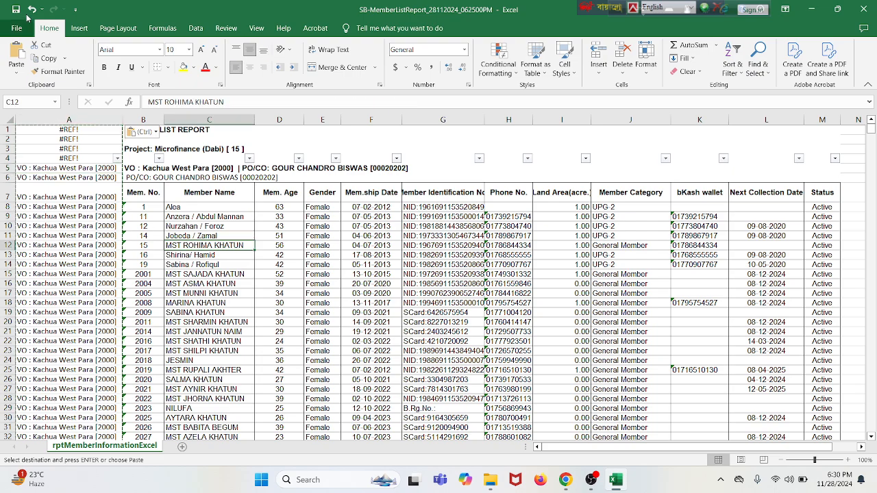
{"action": "key", "text": "Escape"}
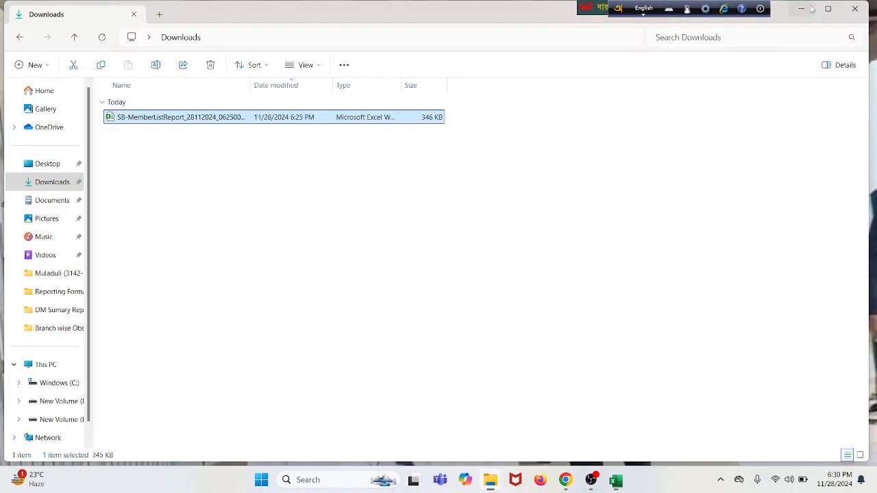
{"action": "left_click", "coordinate": [811, 9]}
{"action": "left_click", "coordinate": [811, 9]}
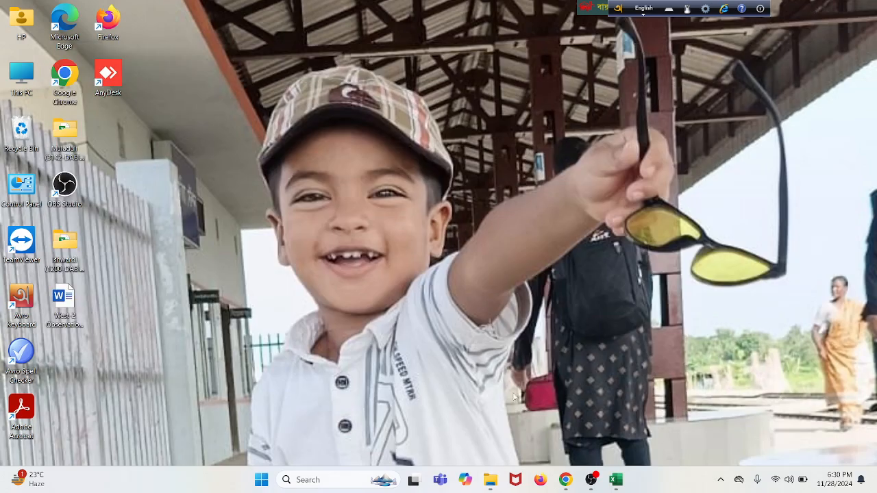
{"action": "left_click", "coordinate": [590, 480]}
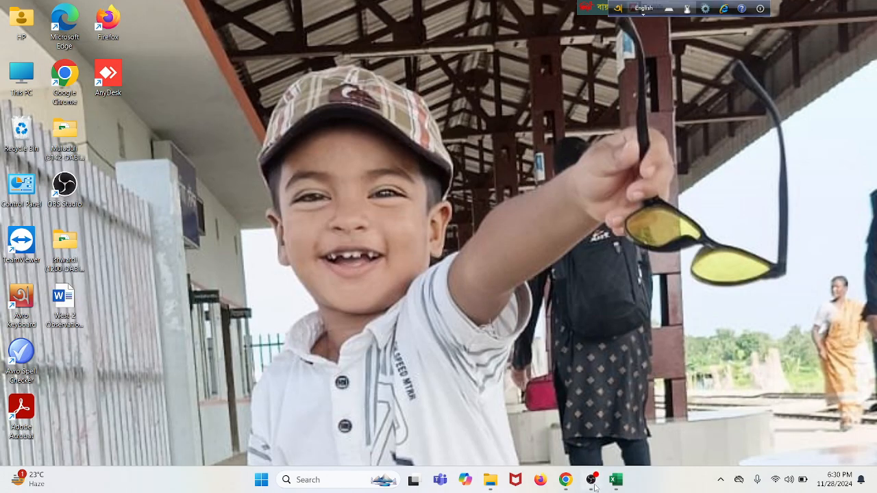